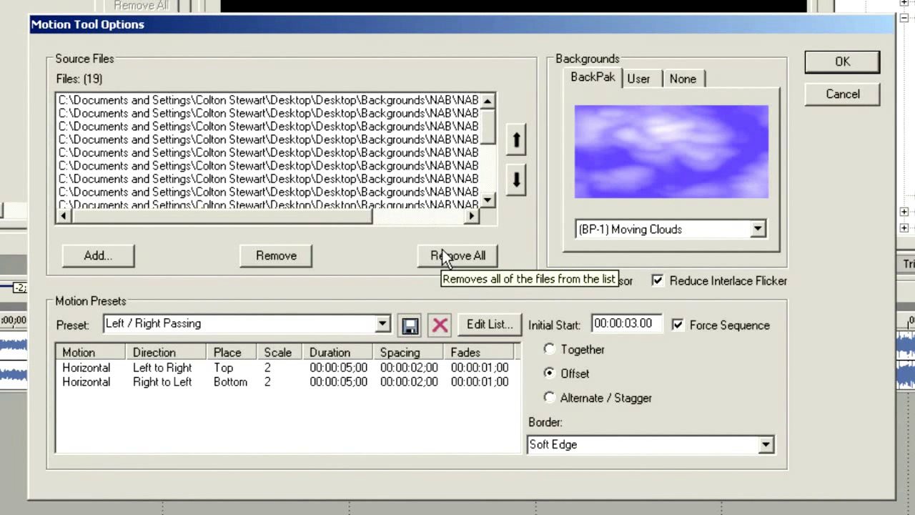
# Step: Add the clips ES102.avi through ES107.avi from the Sports folder to the source files
pyautogui.scroll(-2, 471, 192)
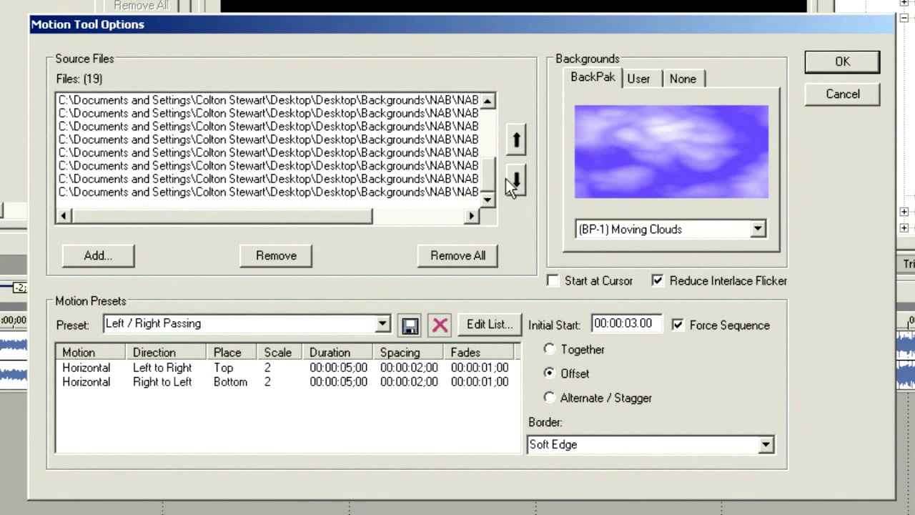
pyautogui.click(113, 261)
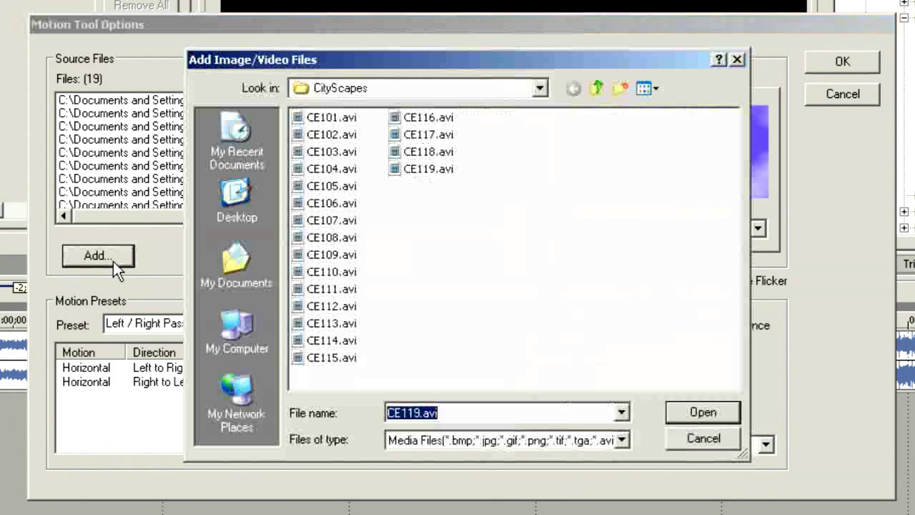
pyautogui.click(593, 96)
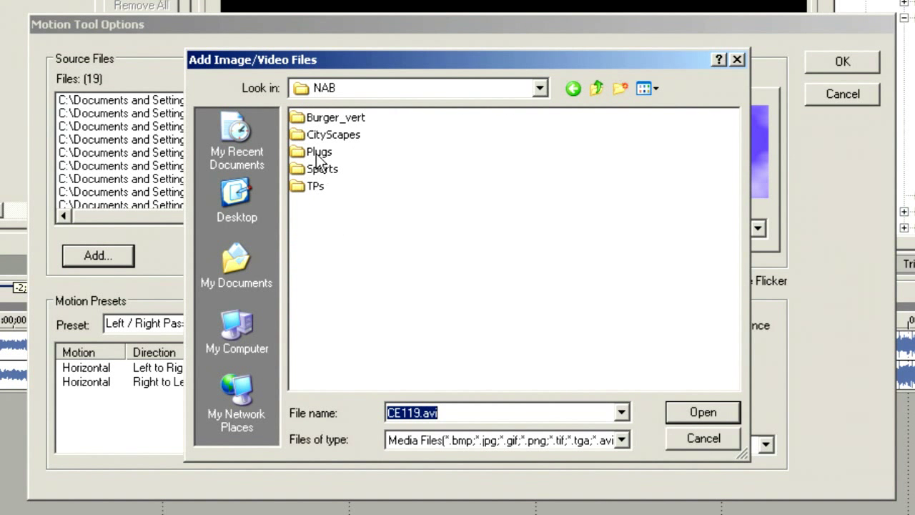
pyautogui.click(320, 171)
pyautogui.doubleClick(321, 171)
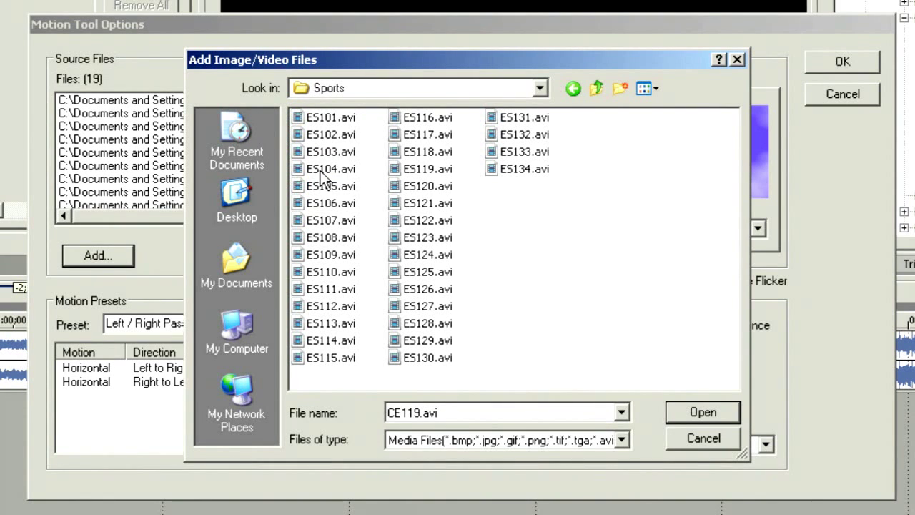
pyautogui.click(318, 135)
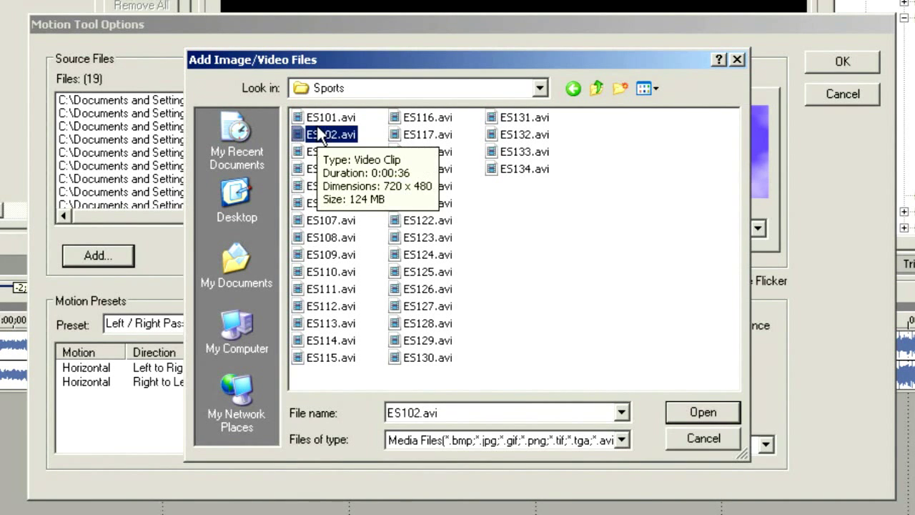
pyautogui.keyDown('shift'); pyautogui.click(333, 218); pyautogui.keyUp('shift')
pyautogui.click(691, 413)
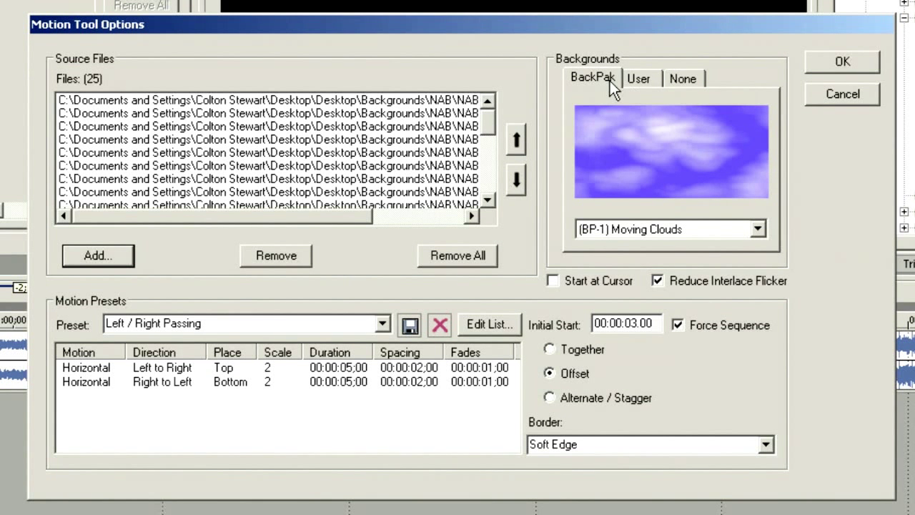
# Step: Preview several BackPak backgrounds, including Northern Lights and Rainbow Marble, and choose (BP-1) Rolling Liquid
pyautogui.click(759, 229)
pyautogui.click(725, 266)
pyautogui.click(757, 229)
pyautogui.click(721, 271)
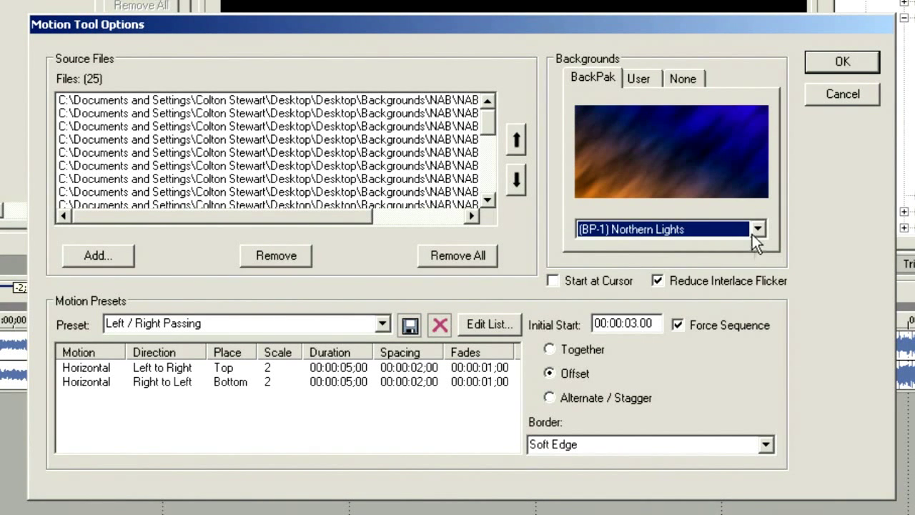
pyautogui.click(754, 233)
pyautogui.click(713, 286)
pyautogui.click(760, 228)
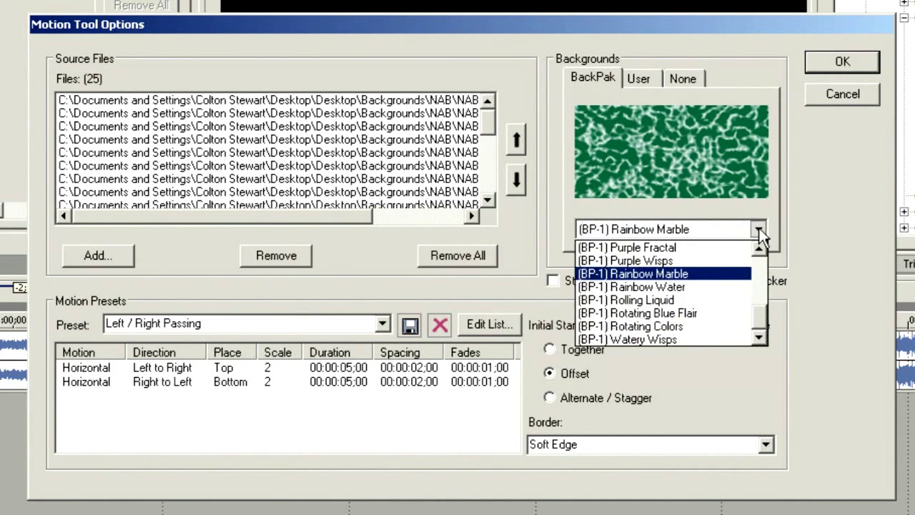
pyautogui.click(706, 300)
pyautogui.click(762, 232)
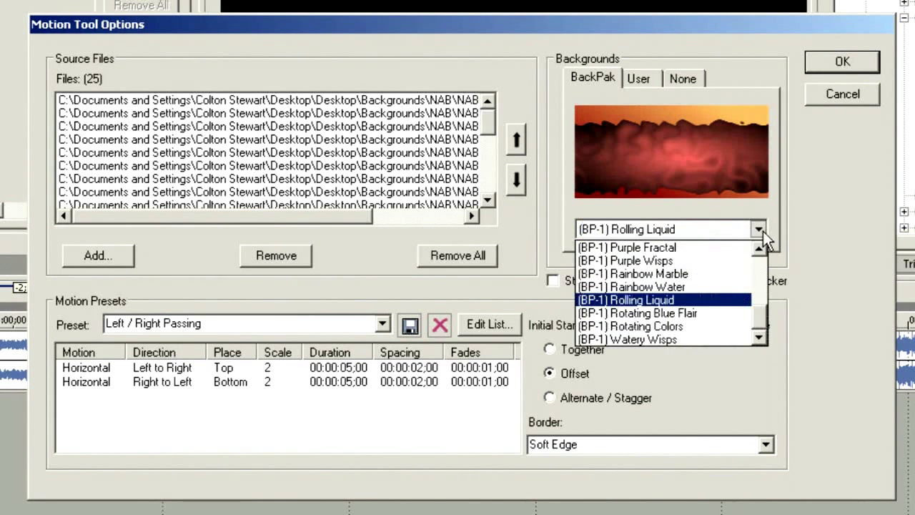
pyautogui.click(711, 297)
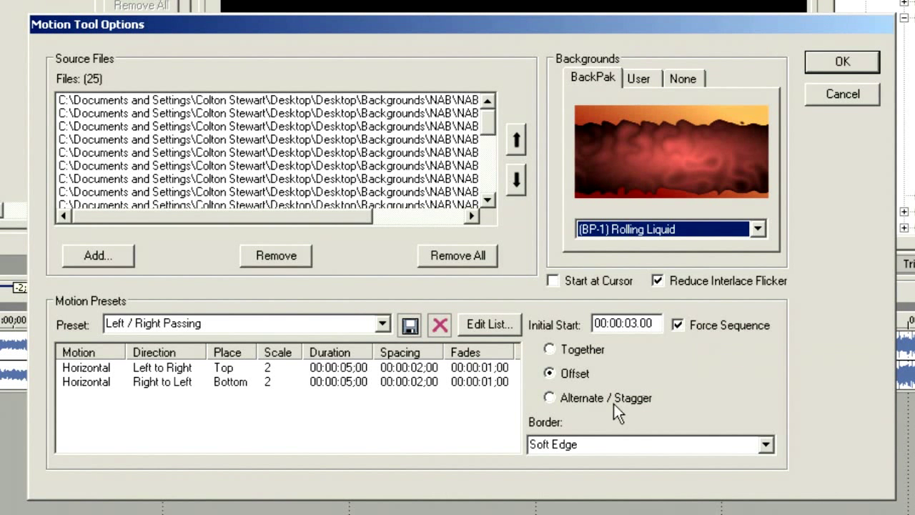
# Step: Try the Alternate / Stagger and Together timings, return to Offset, and keep the Soft Edge border
pyautogui.click(587, 402)
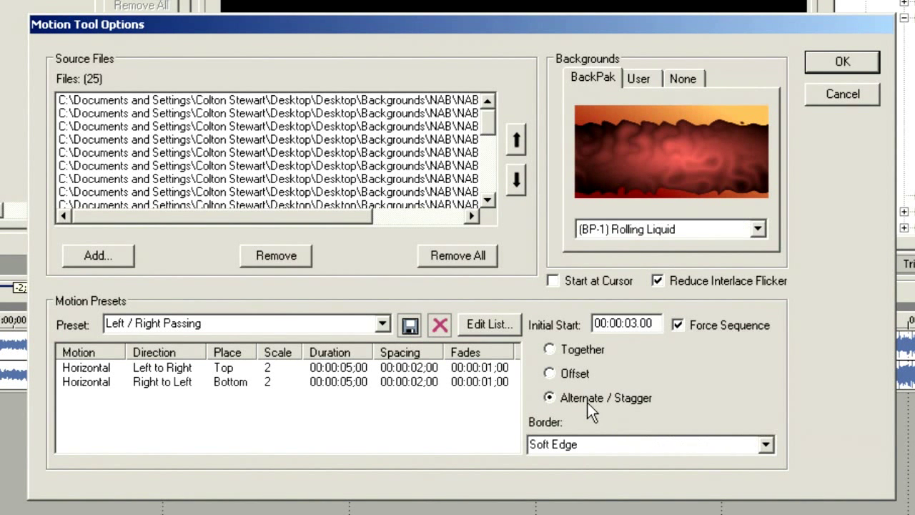
pyautogui.click(575, 378)
pyautogui.click(580, 347)
pyautogui.click(584, 370)
pyautogui.click(765, 444)
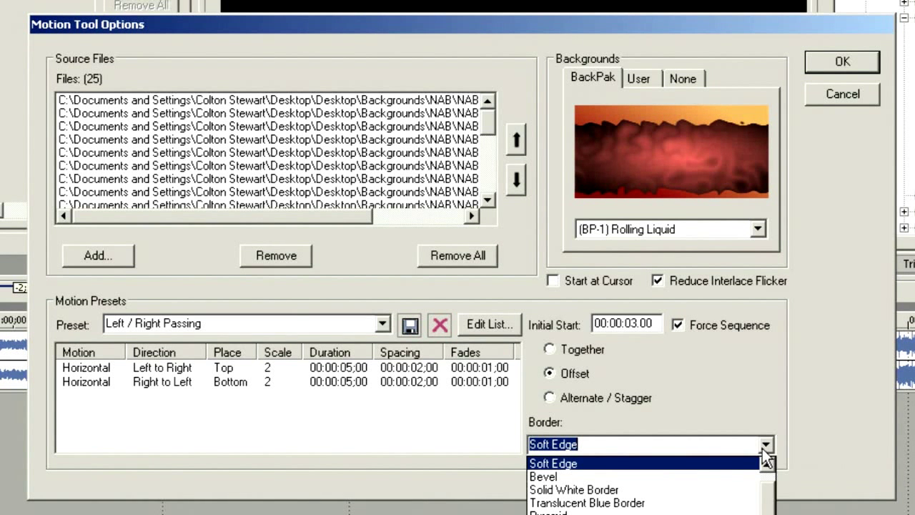
pyautogui.click(742, 463)
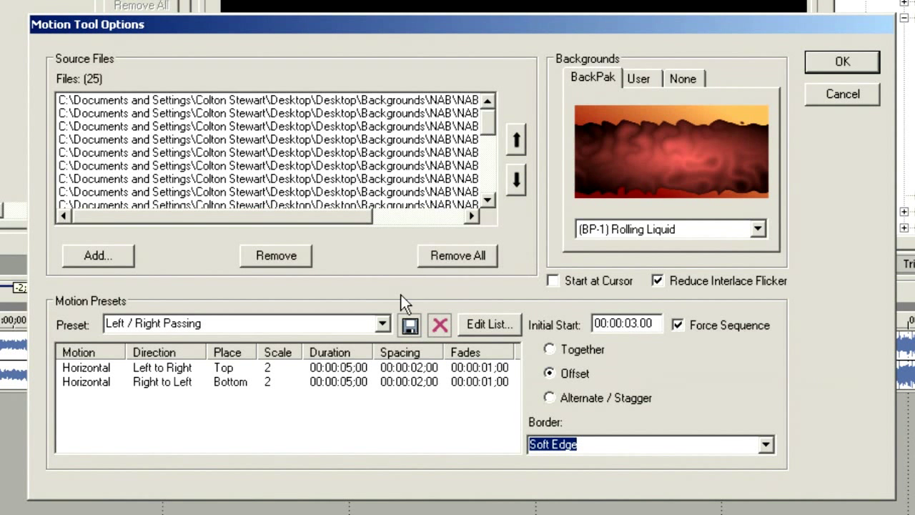
# Step: Add a Front to Back (Left) motion to the Left / Right Passing preset's motion list
pyautogui.click(158, 322)
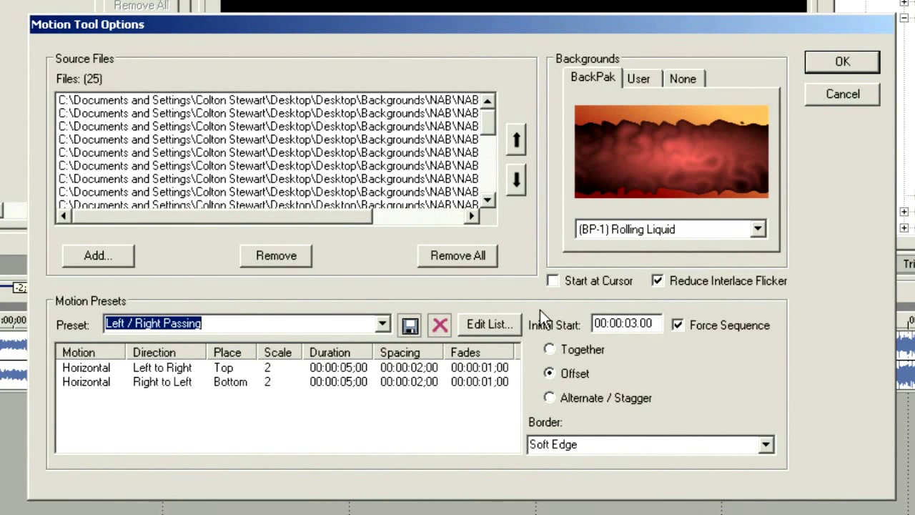
pyautogui.click(502, 324)
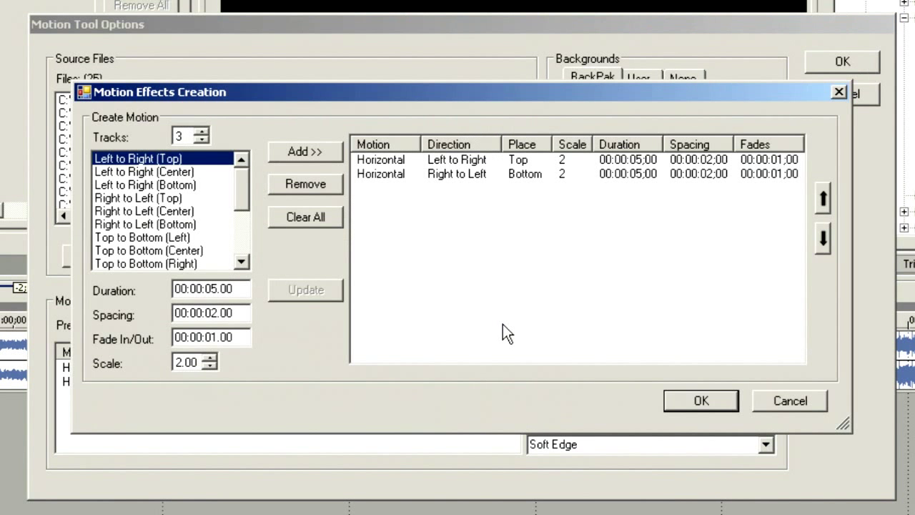
pyautogui.moveTo(248, 190); pyautogui.dragTo(242, 254)
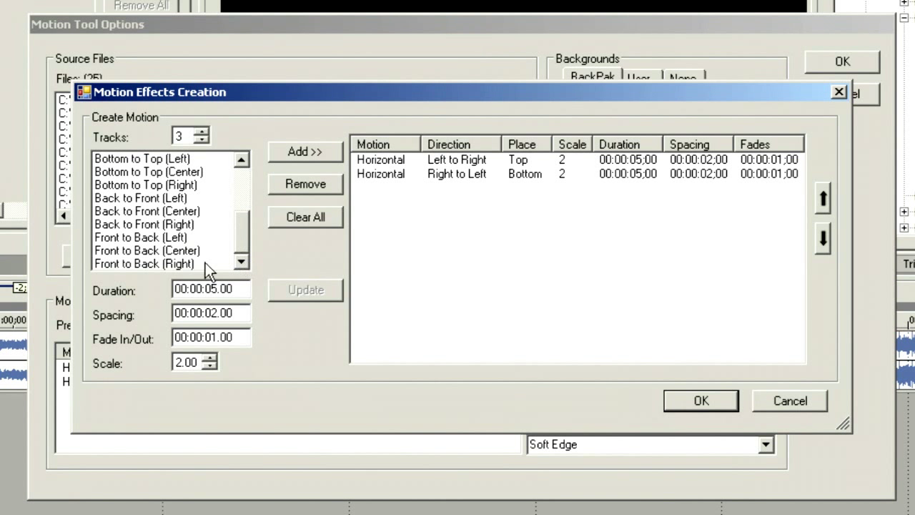
pyautogui.click(157, 263)
pyautogui.press('Up')
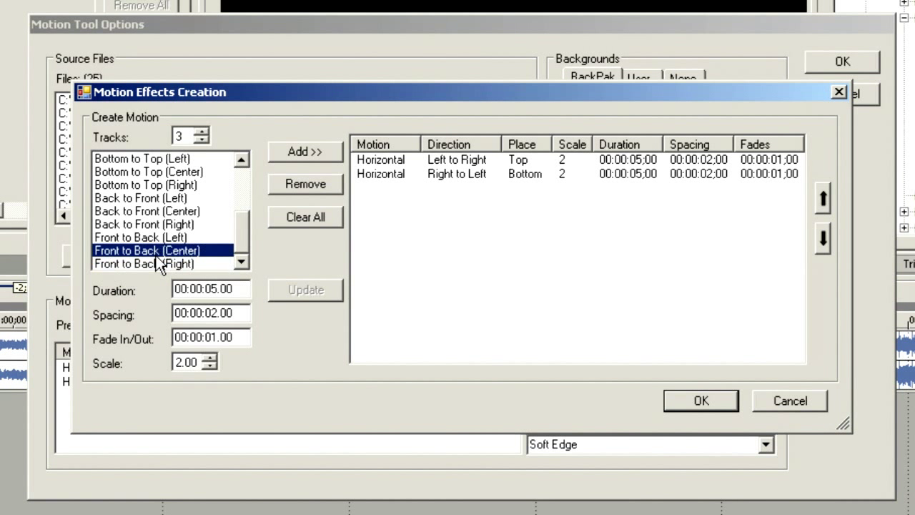
pyautogui.click(146, 238)
pyautogui.moveTo(143, 236); pyautogui.dragTo(134, 199)
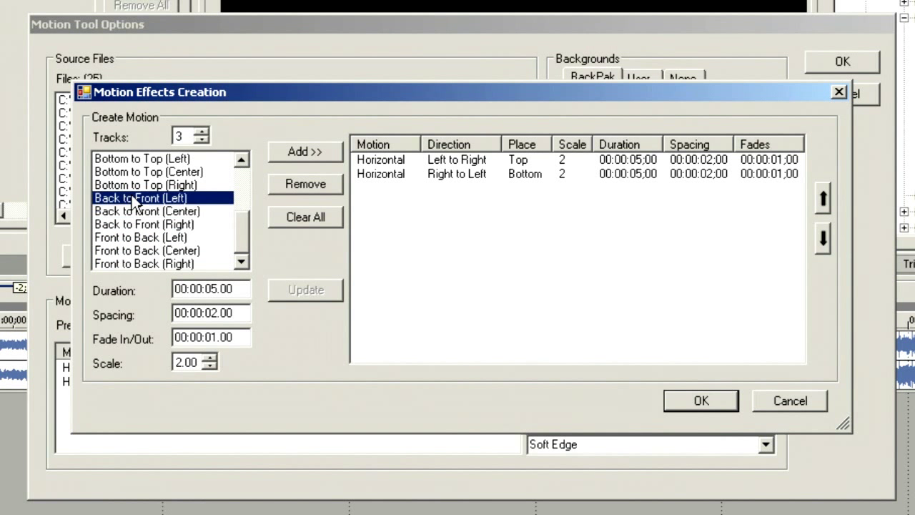
pyautogui.click(131, 177)
pyautogui.click(140, 211)
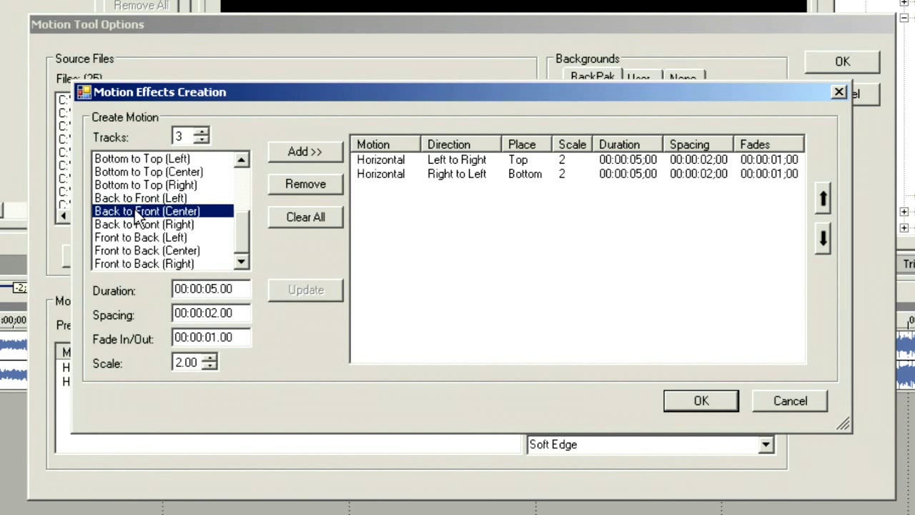
pyautogui.click(143, 238)
pyautogui.click(275, 153)
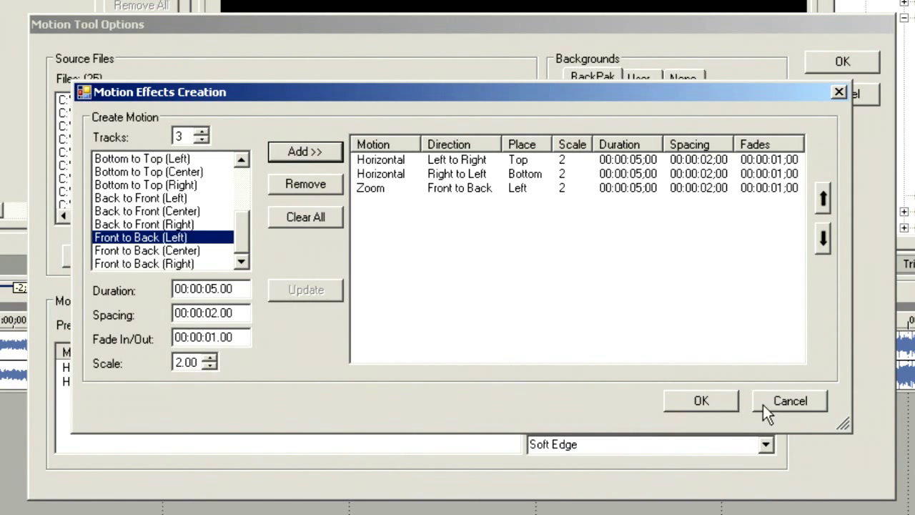
pyautogui.click(708, 396)
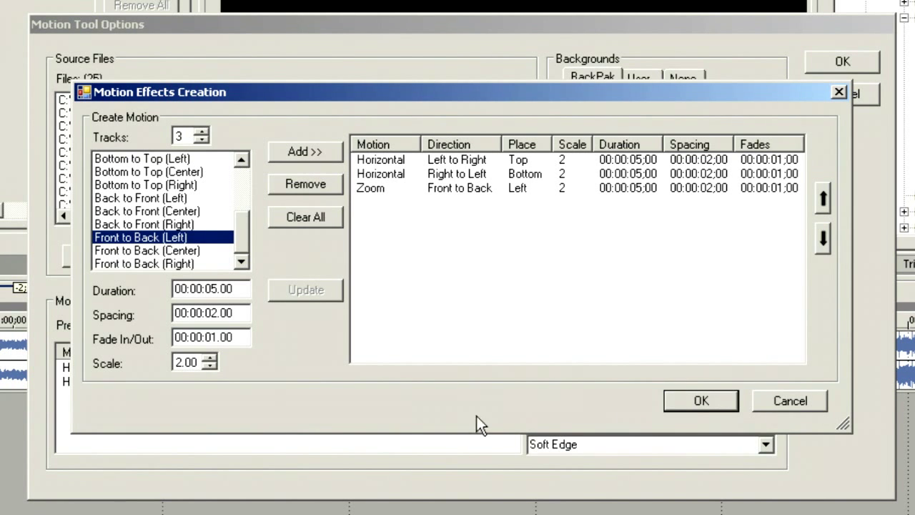
pyautogui.click(686, 397)
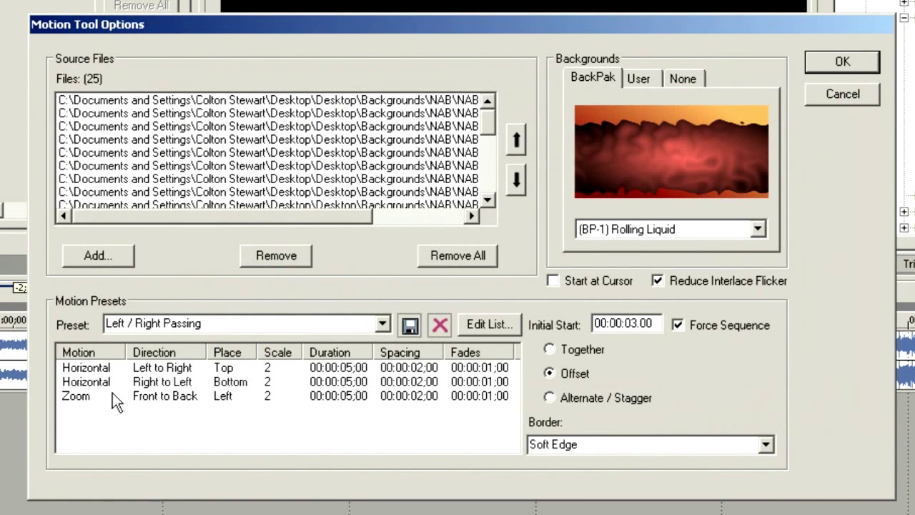
# Step: Examine the duration and spacing settings in the motion list editor
pyautogui.click(484, 326)
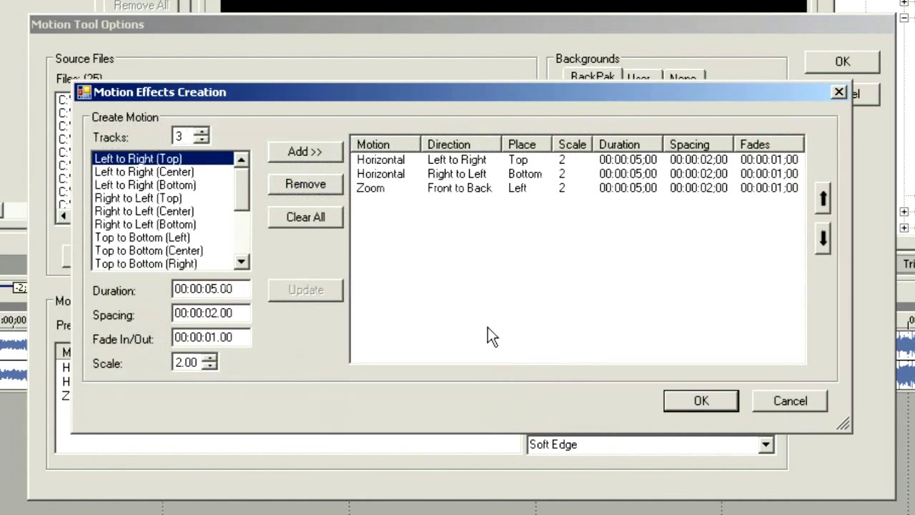
pyautogui.moveTo(239, 289); pyautogui.dragTo(208, 315)
pyautogui.click(235, 317)
pyautogui.moveTo(223, 317); pyautogui.dragTo(218, 315)
pyautogui.press('BackSpace')
pyautogui.click(696, 400)
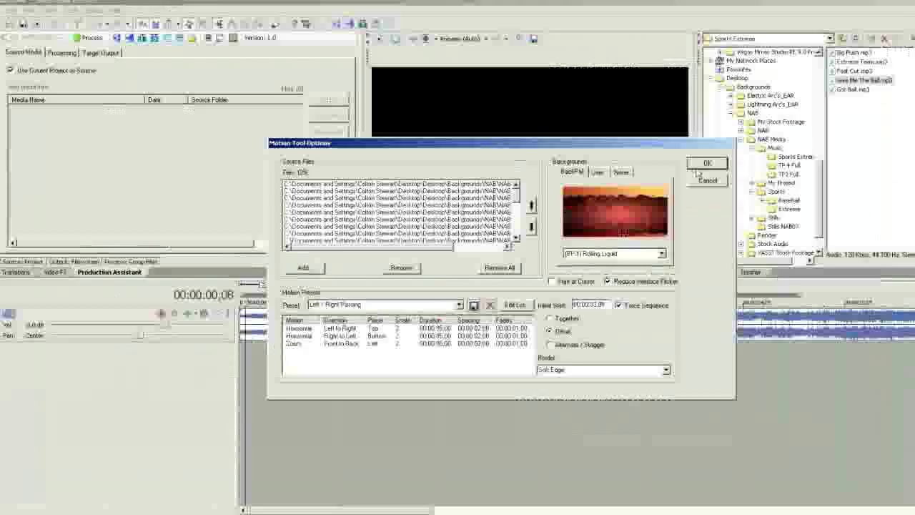
# Step: Generate the motion composition from these options and play it back from near the start of the timeline
pyautogui.click(822, 69)
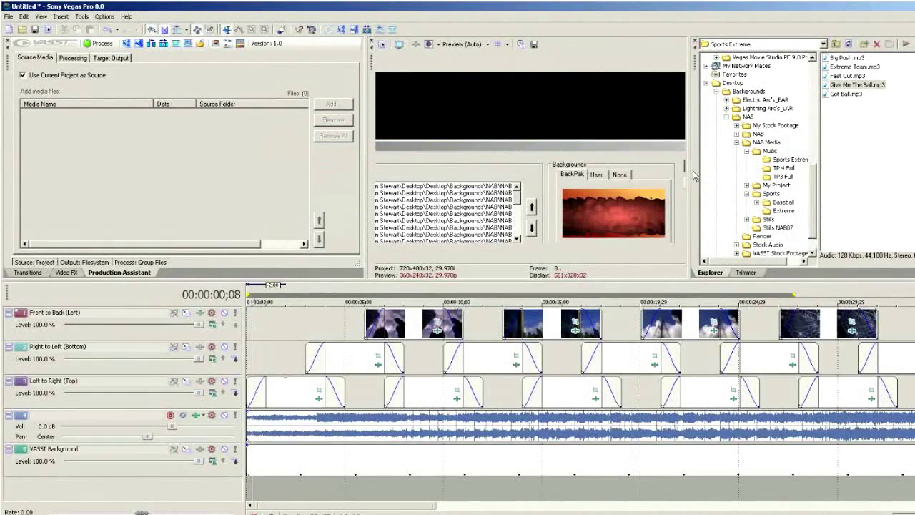
pyautogui.click(250, 359)
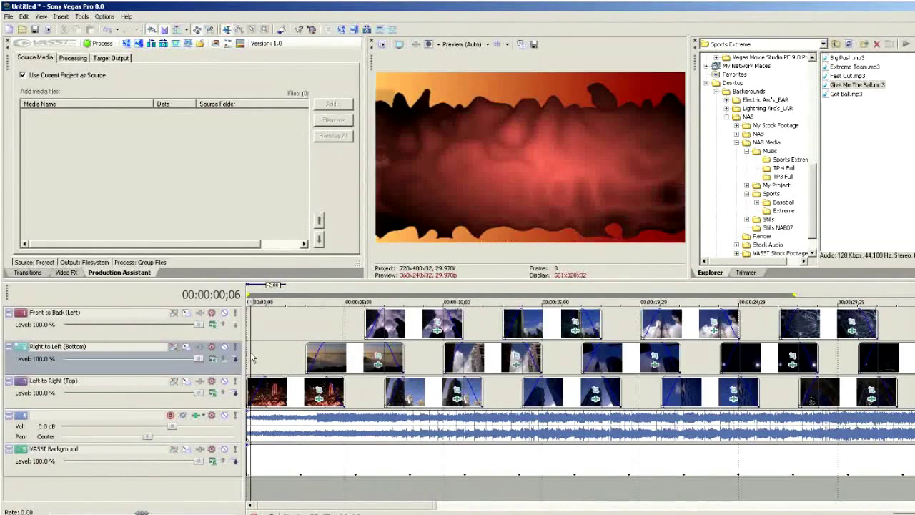
pyautogui.press('space')
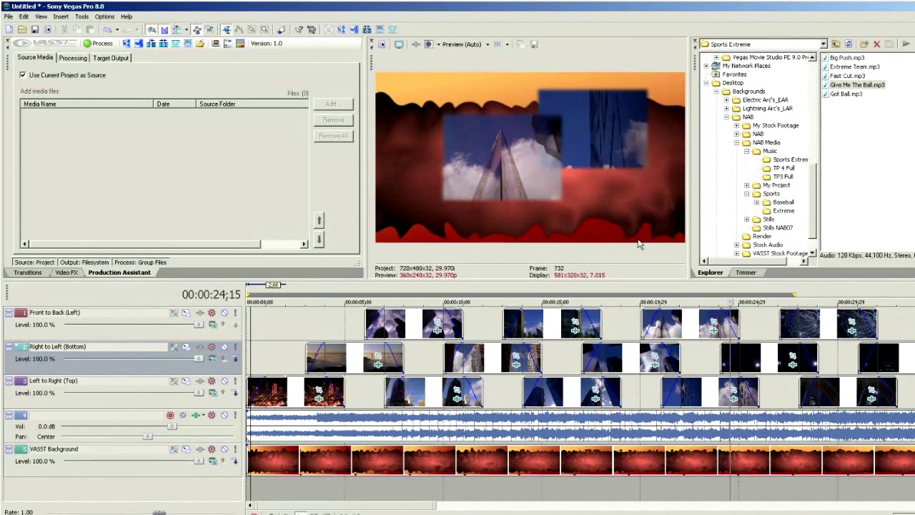
pyautogui.press('space')
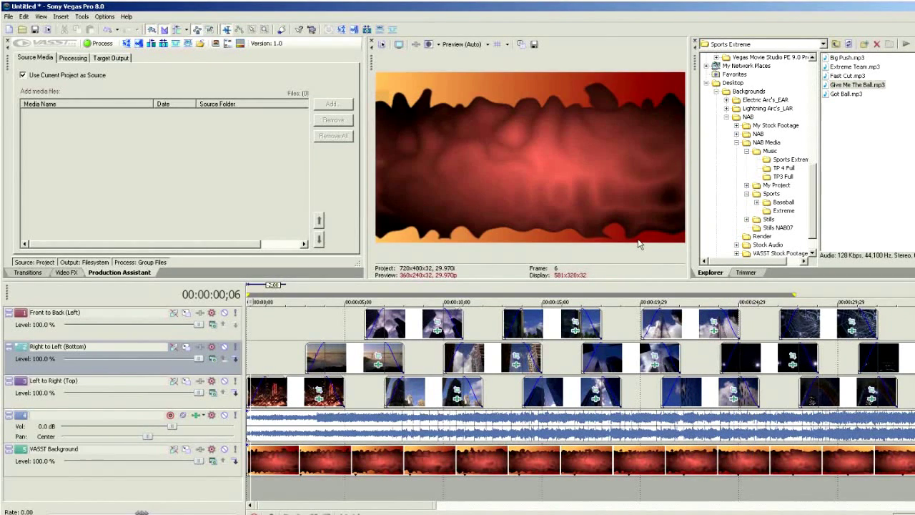
# Step: Undo the generated composition and remove the Front to Back zoom from the motion list
pyautogui.hotkey('ctrl', 'z')
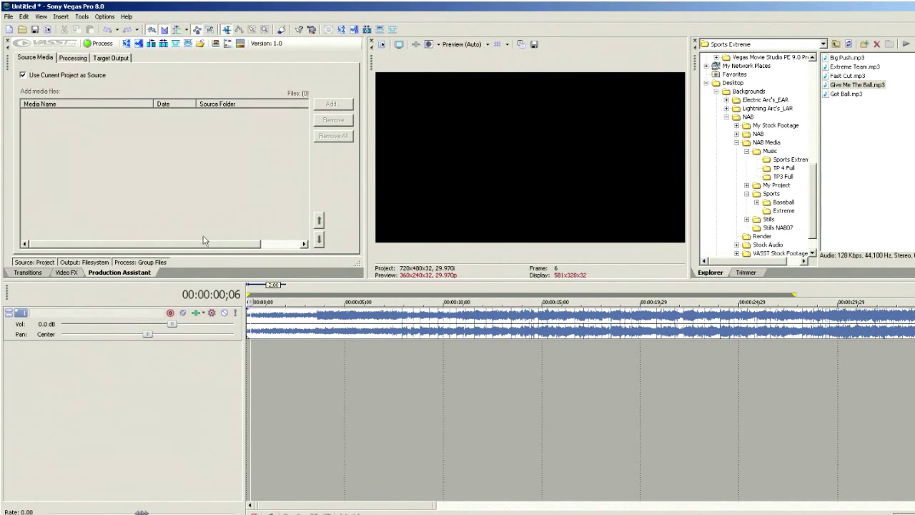
pyautogui.click(227, 43)
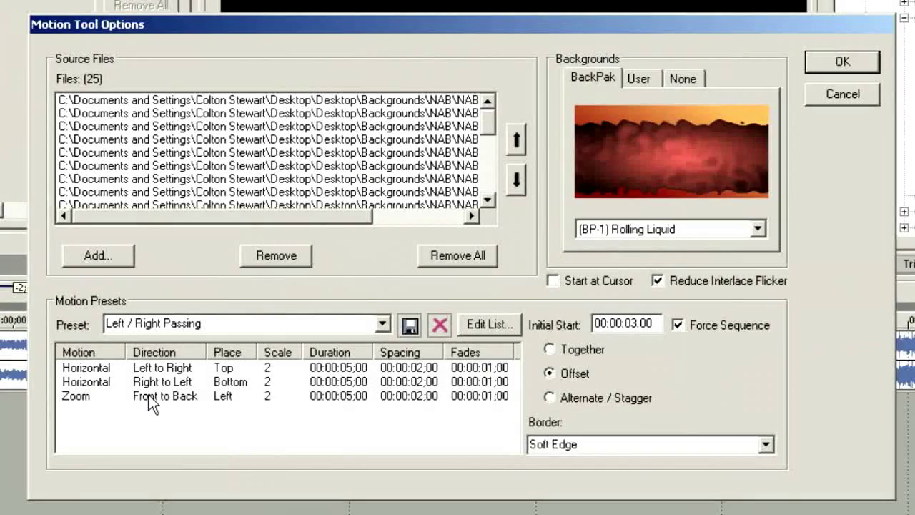
pyautogui.click(334, 341)
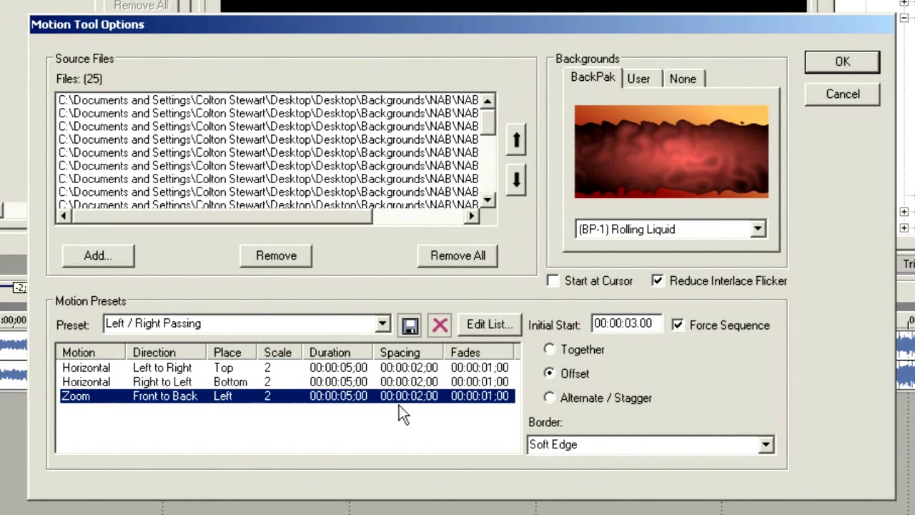
pyautogui.click(480, 328)
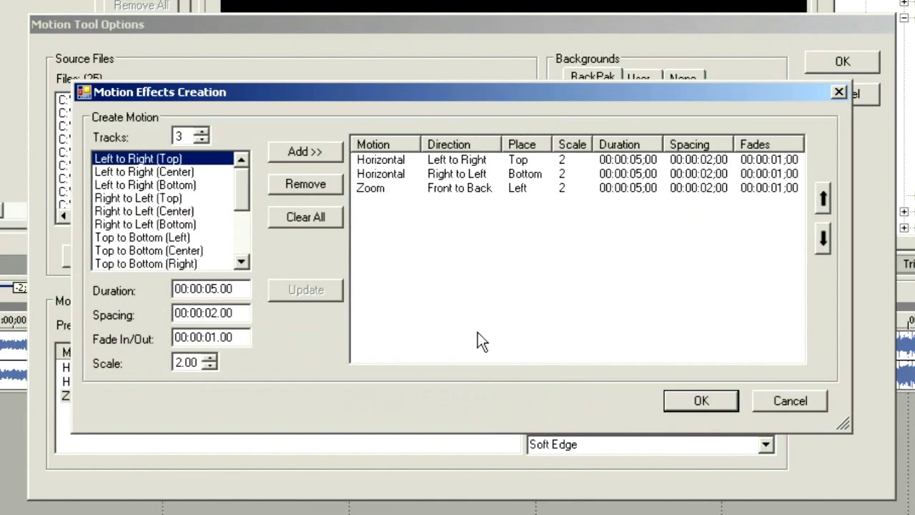
pyautogui.click(390, 190)
pyautogui.click(326, 185)
pyautogui.click(697, 400)
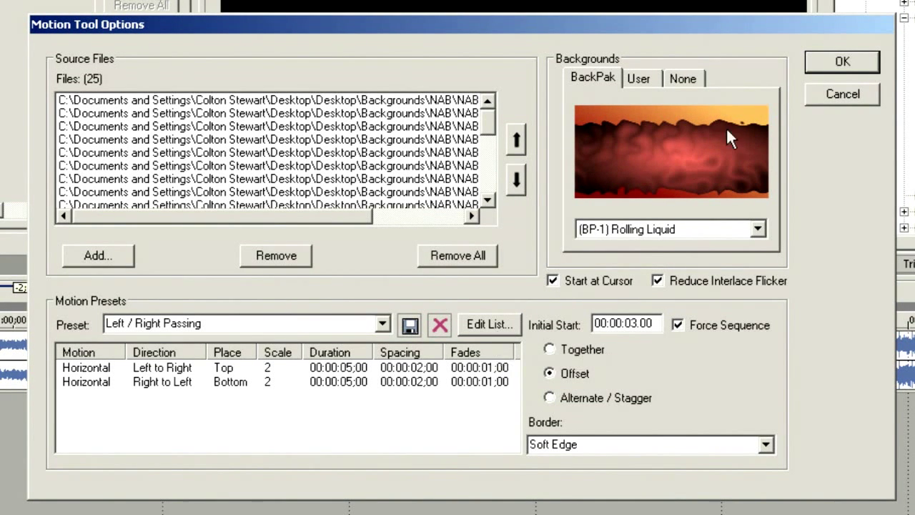
# Step: Generate the motion composition with Start at Cursor enabled and play it back
pyautogui.click(822, 67)
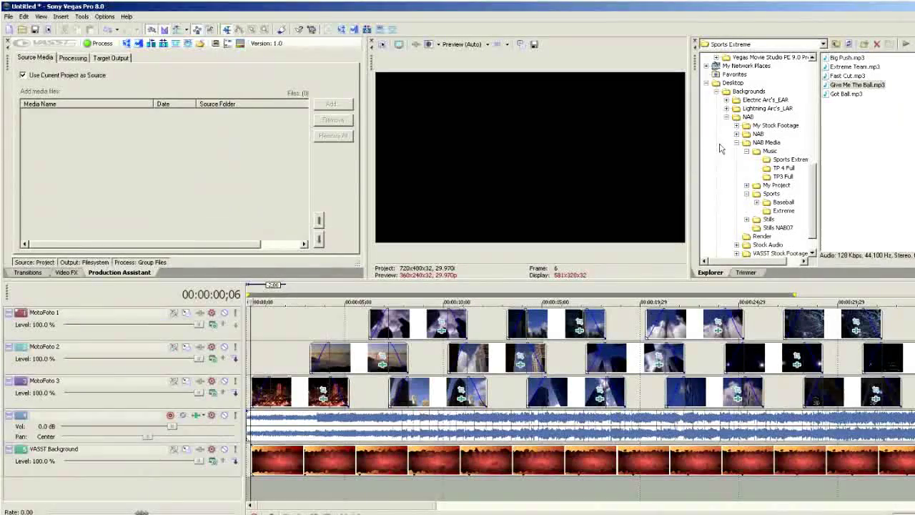
pyautogui.press('space')
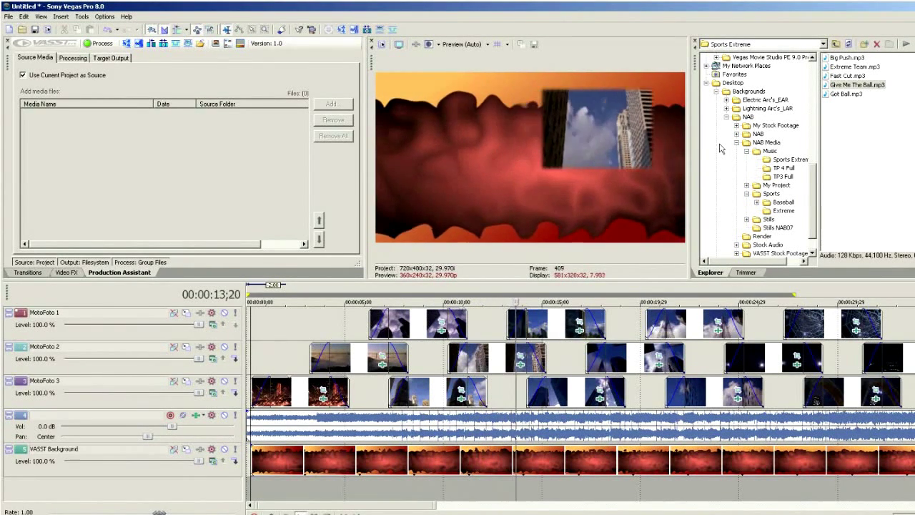
# Step: Stop playback, undo the generated composition, and set the track count to 5 in the motion list editor
pyautogui.press('space')
pyautogui.hotkey('ctrl', 'z')
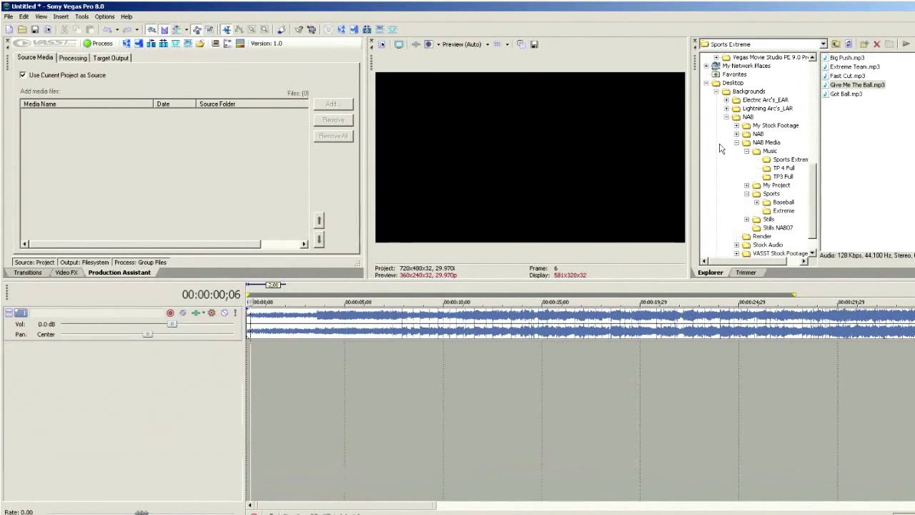
pyautogui.click(228, 45)
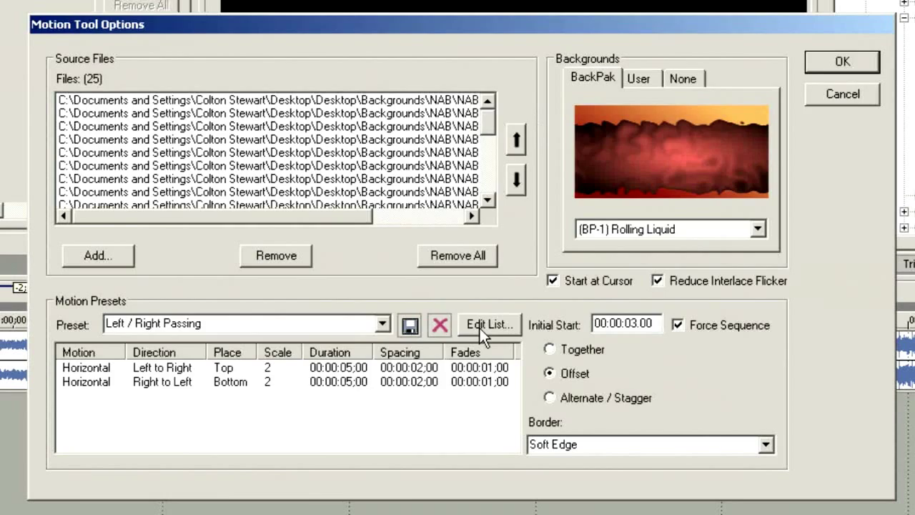
pyautogui.click(483, 327)
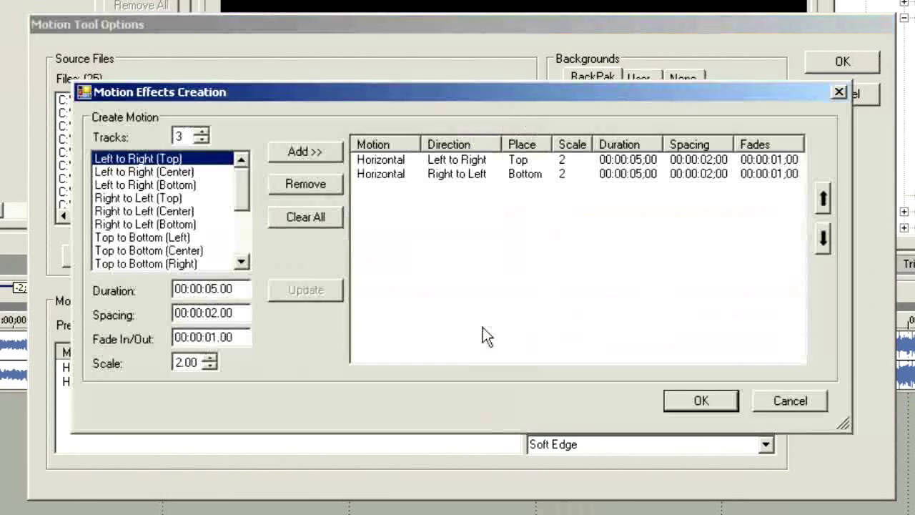
pyautogui.click(201, 132)
pyautogui.click(200, 132)
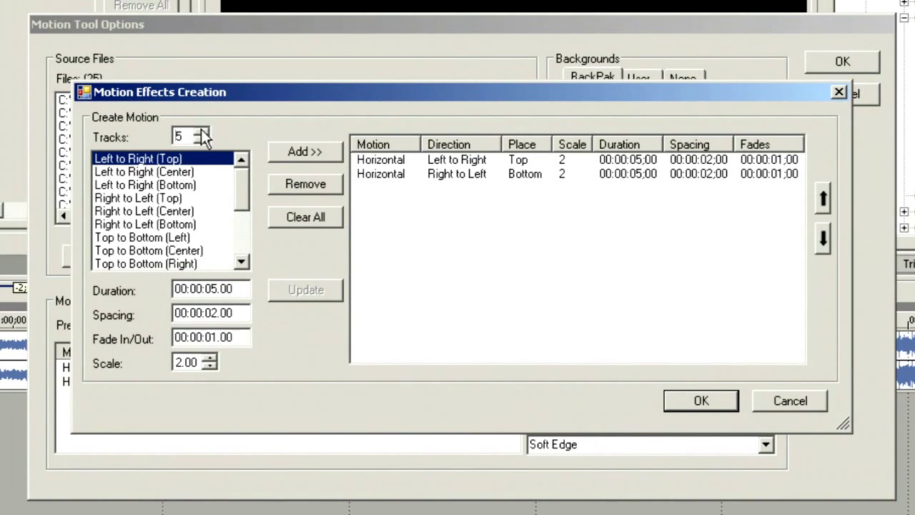
pyautogui.click(697, 404)
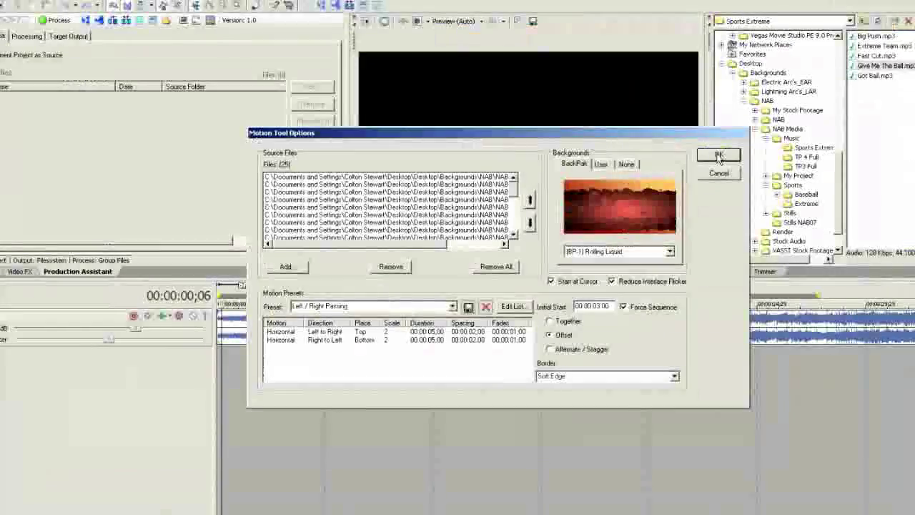
# Step: Generate the five-track motion composition over the Rolling Liquid background and play it back
pyautogui.click(842, 61)
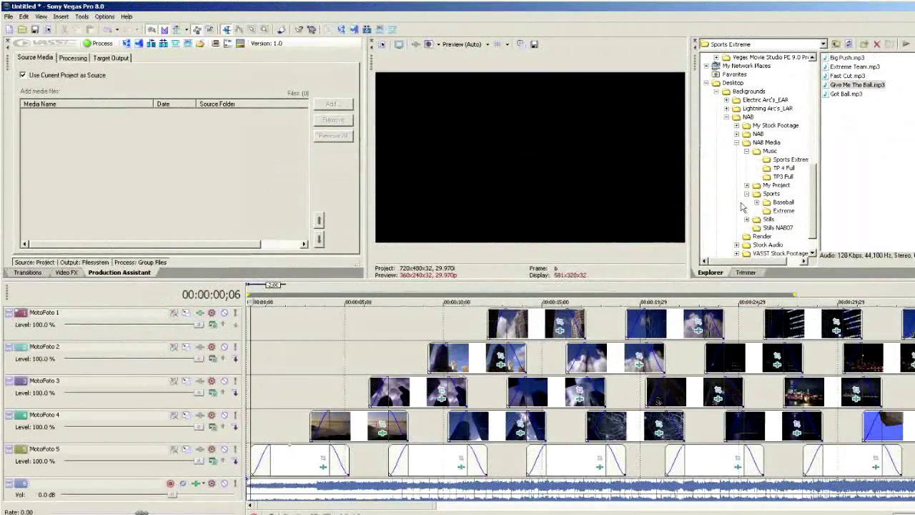
pyautogui.press('space')
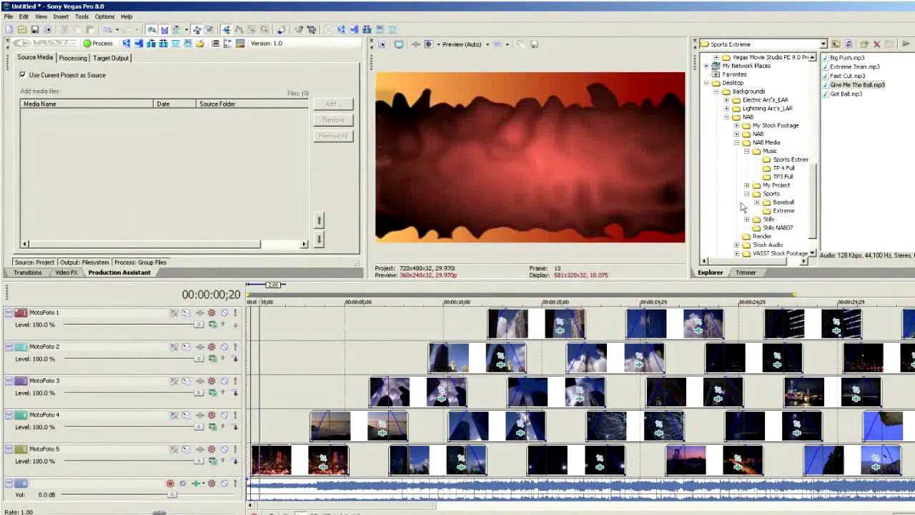